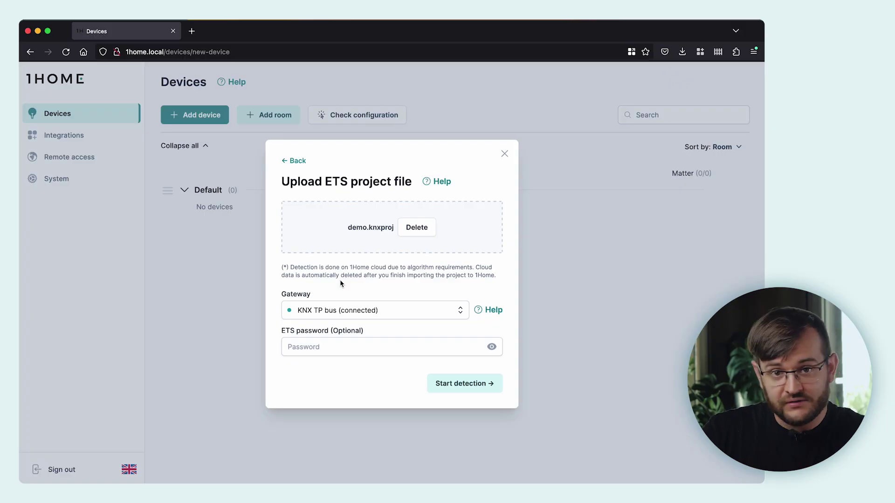
- Start device detection on the demo.knxproj project and hide the details of the detected devices
{"action": "left_click", "coordinate": [463, 391]}
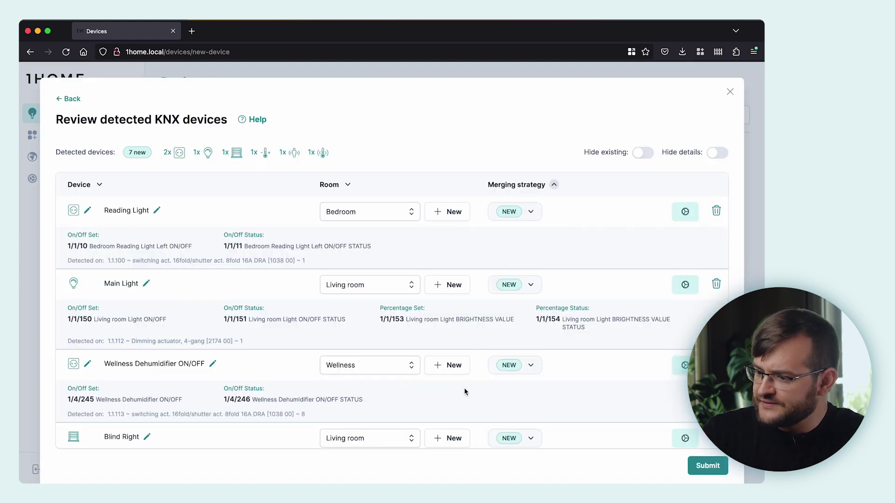
{"action": "left_click", "coordinate": [717, 154]}
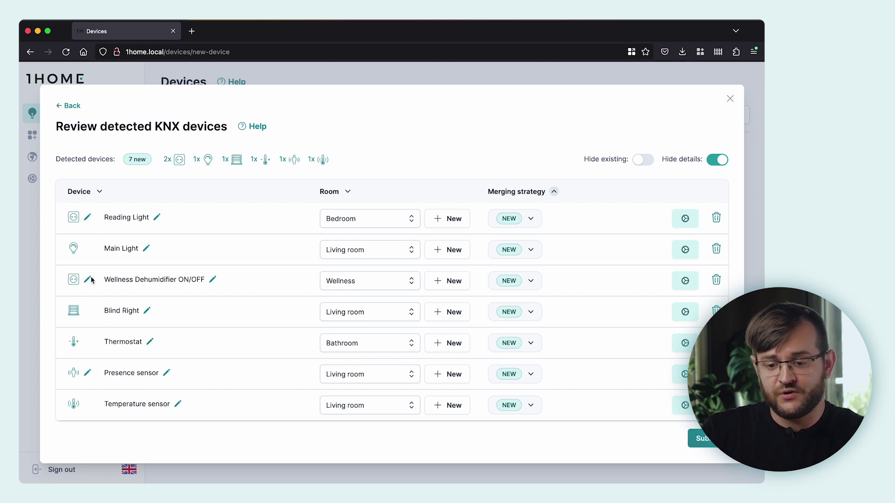
{"action": "left_click", "coordinate": [88, 219]}
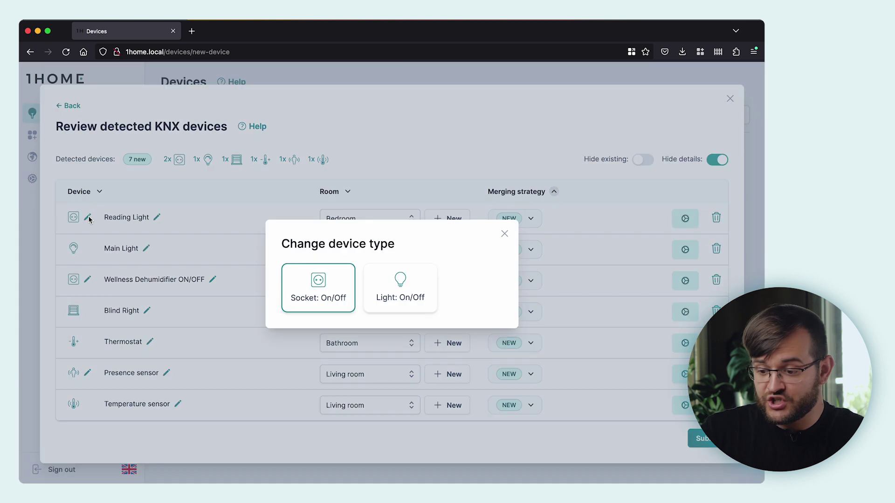
{"action": "left_click", "coordinate": [409, 288]}
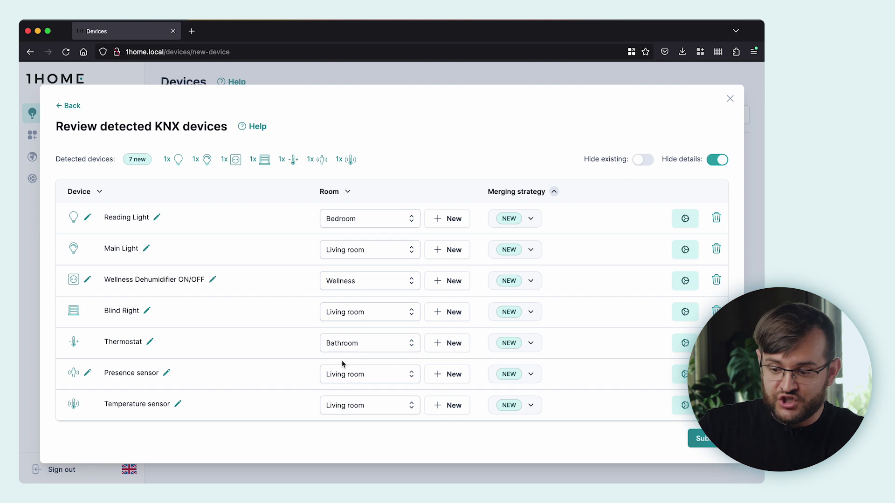
{"action": "left_click", "coordinate": [355, 225]}
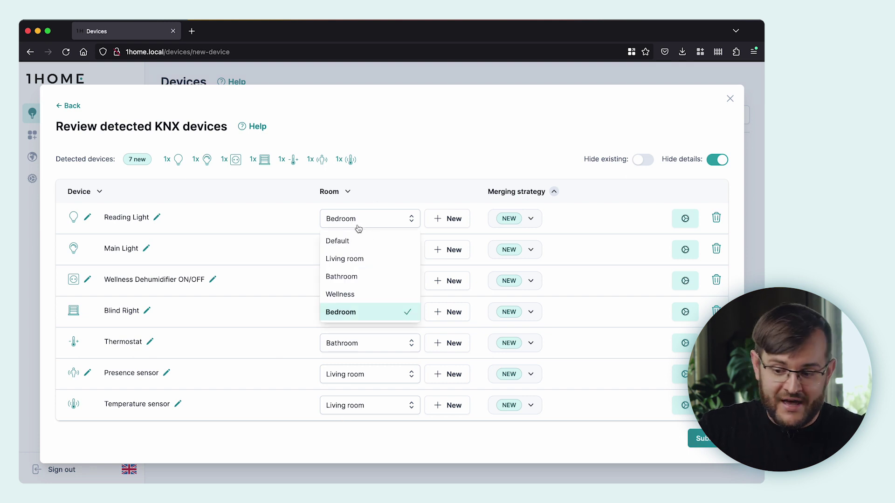
{"action": "left_click", "coordinate": [421, 198]}
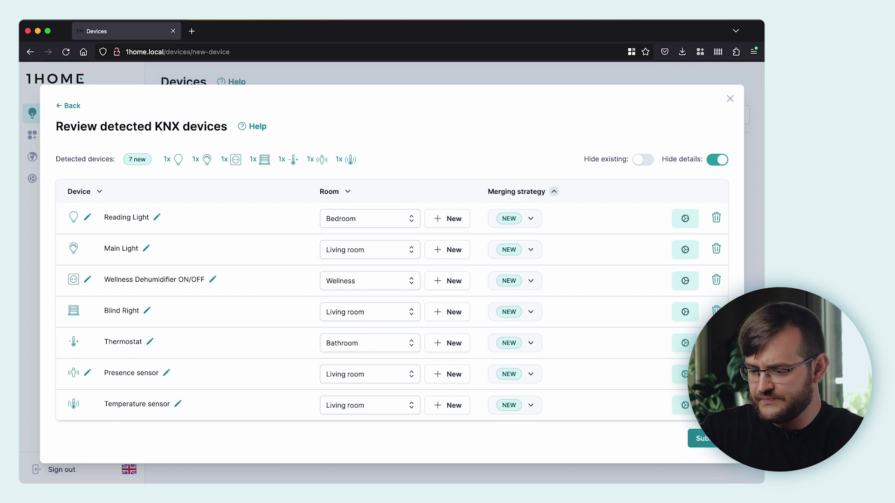
- Remove the Temperature sensor from the detected devices and confirm the deletion
{"action": "left_click", "coordinate": [717, 404]}
{"action": "left_click", "coordinate": [481, 291]}
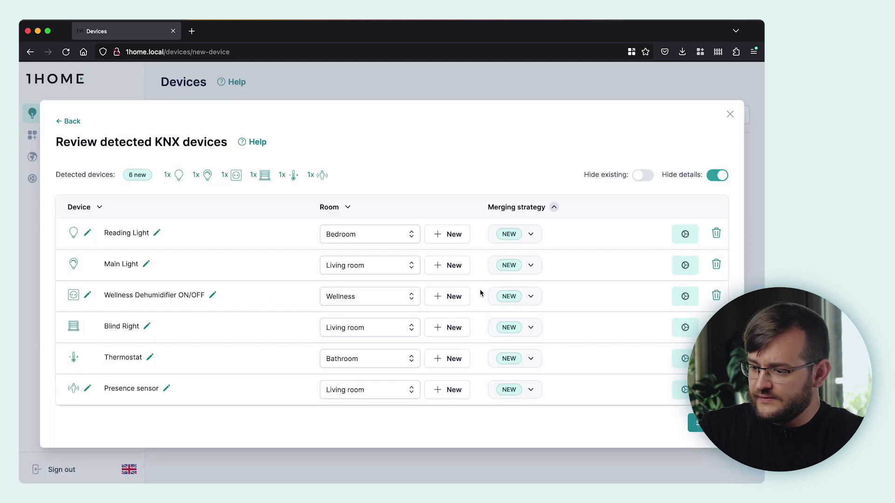
- Show the device details again and review the Reading Light's gateway and group address settings
{"action": "left_click", "coordinate": [717, 176]}
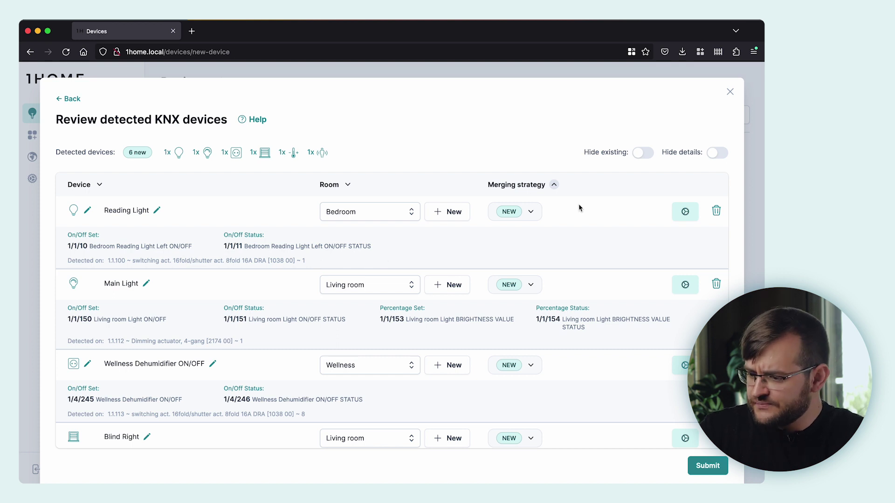
{"action": "left_click", "coordinate": [683, 211]}
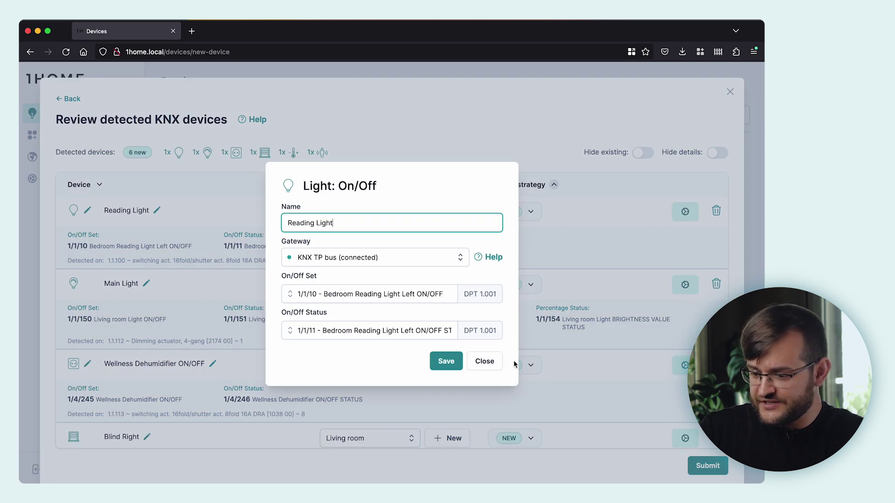
{"action": "left_click", "coordinate": [486, 363]}
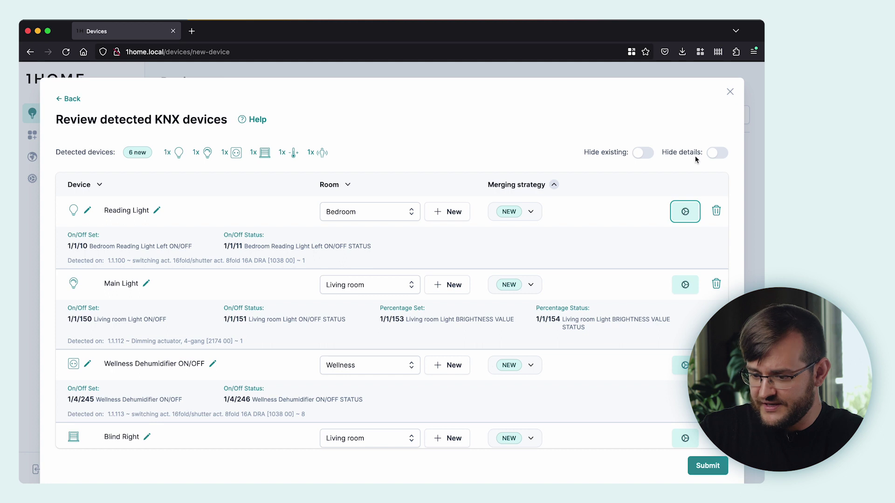
- Submit the reviewed devices, agree to share the changes for improving detection, and finish the ETS import
{"action": "left_click", "coordinate": [699, 466]}
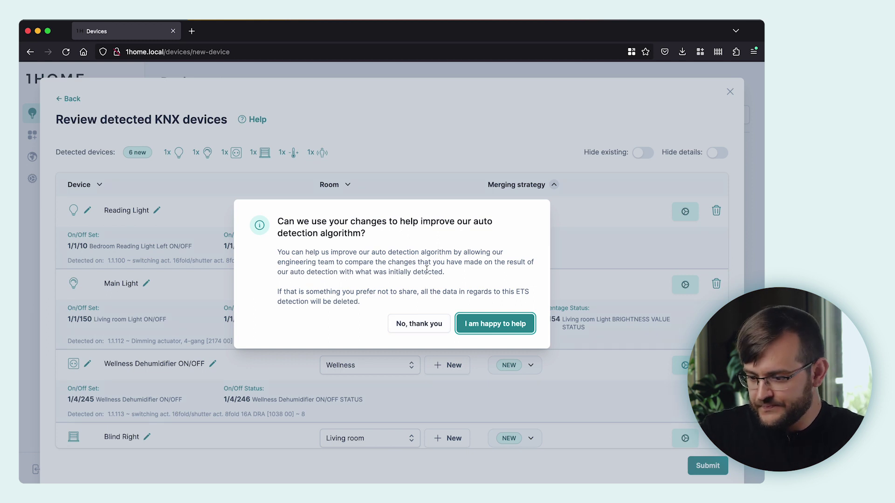
{"action": "left_click", "coordinate": [490, 324]}
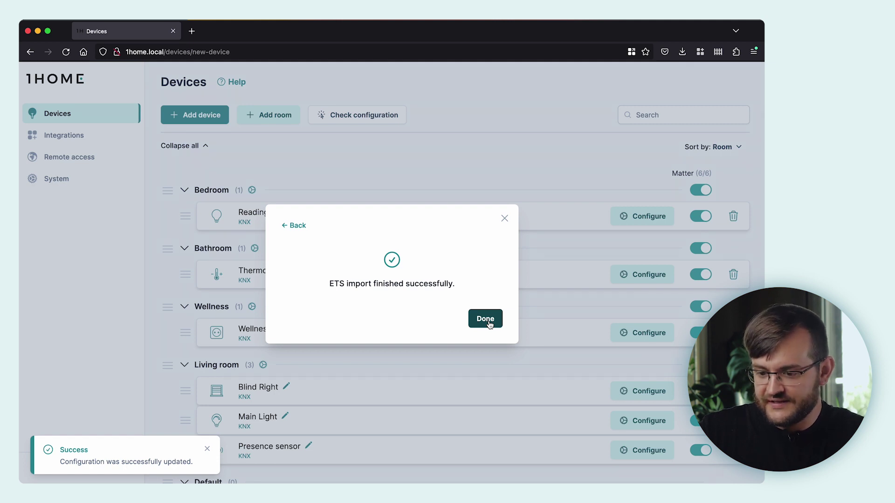
{"action": "left_click", "coordinate": [489, 325]}
{"action": "scroll", "coordinate": [403, 144], "scroll_direction": "down", "scroll_amount": 2}
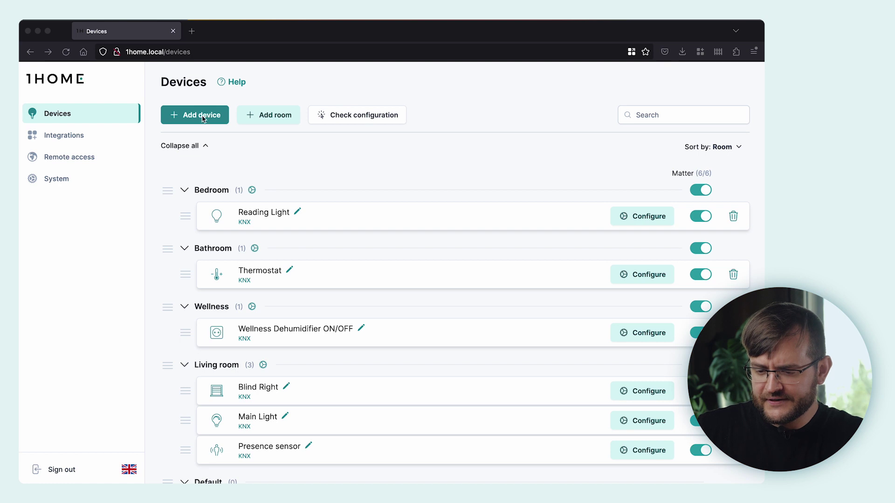
- Upload the updated ETS project file demo-fix.knxproj for adding KNX devices and start its detection
{"action": "left_click", "coordinate": [202, 117]}
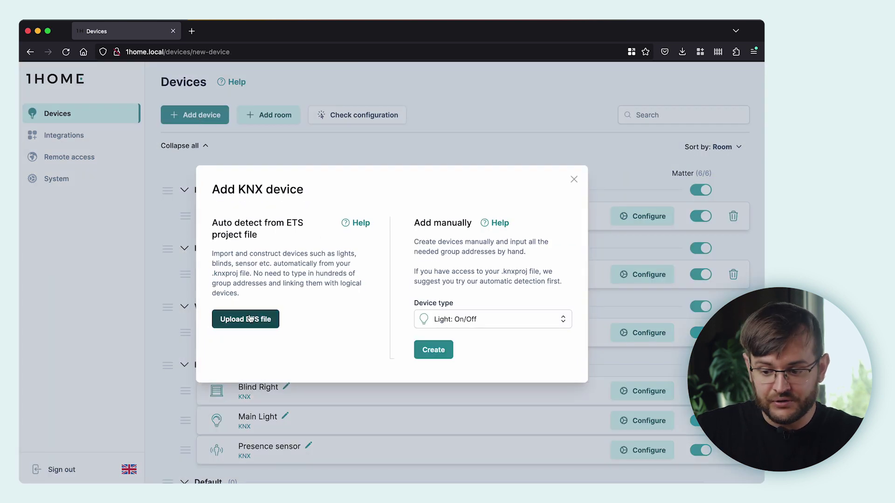
{"action": "left_click", "coordinate": [250, 318]}
{"action": "left_click", "coordinate": [392, 241]}
{"action": "double_click", "coordinate": [315, 121]}
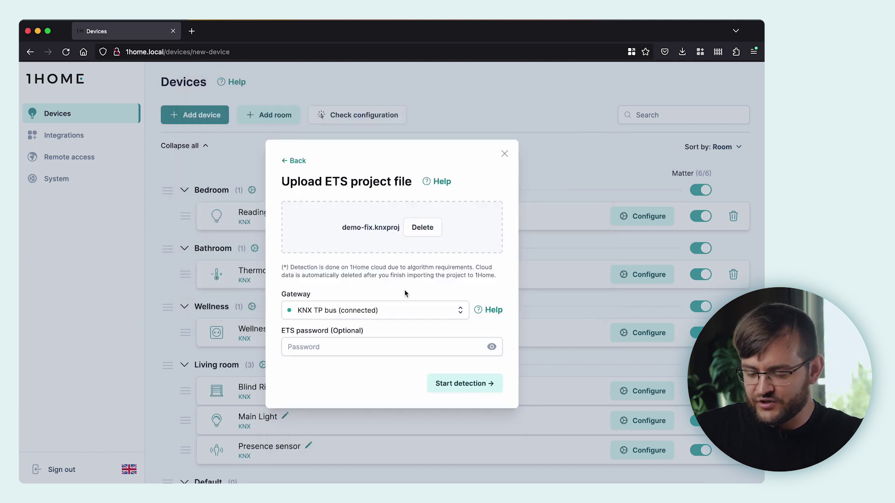
{"action": "left_click", "coordinate": [449, 384]}
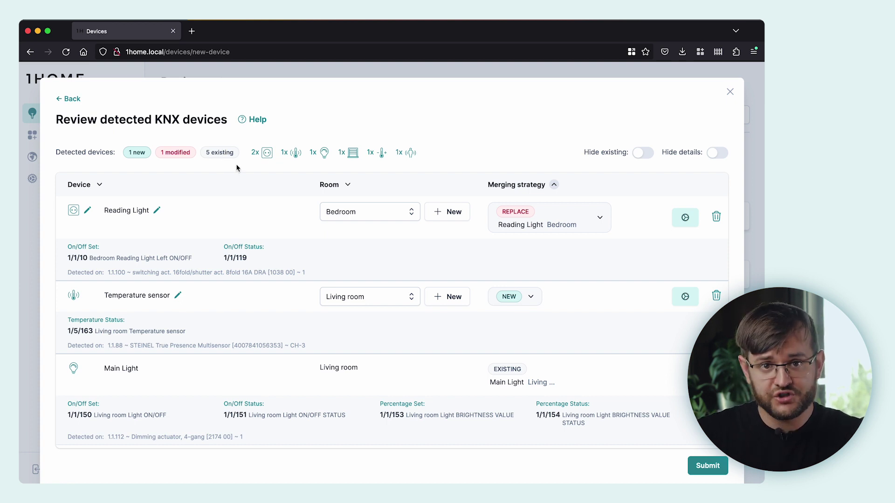
- Hide the existing devices and review the merging strategy options for the Reading Light
{"action": "left_click", "coordinate": [638, 156]}
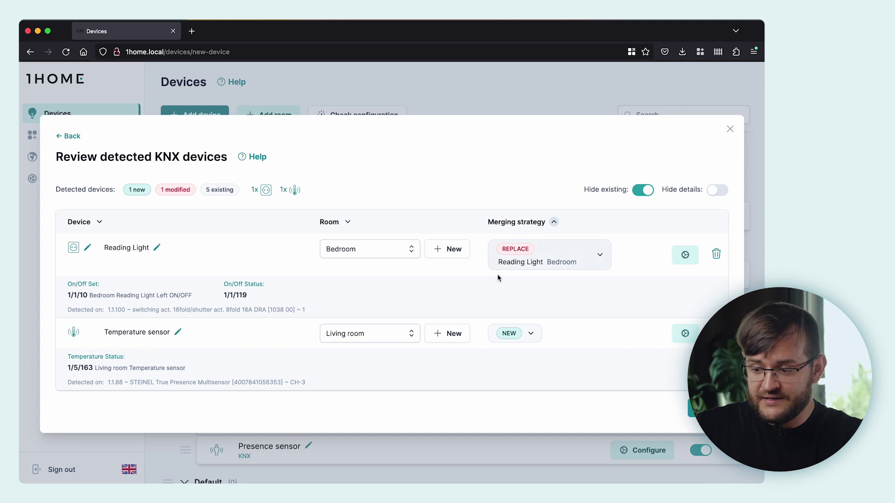
{"action": "left_click", "coordinate": [537, 262]}
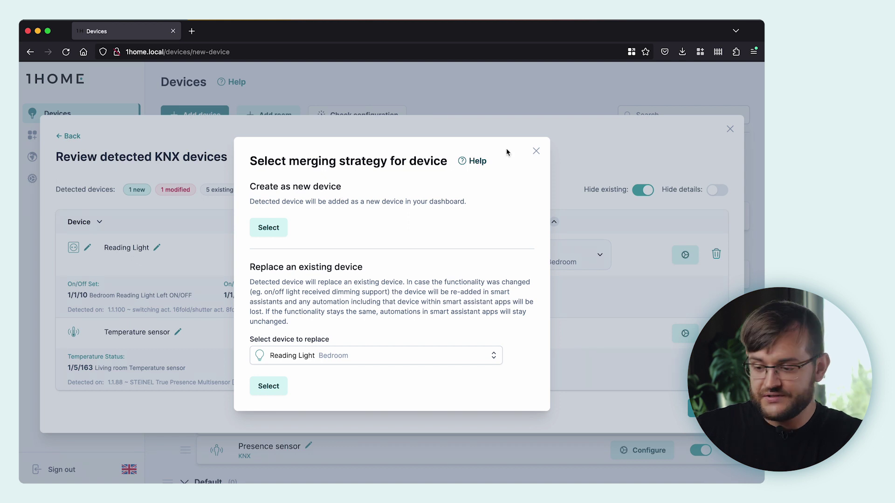
{"action": "left_click", "coordinate": [536, 151]}
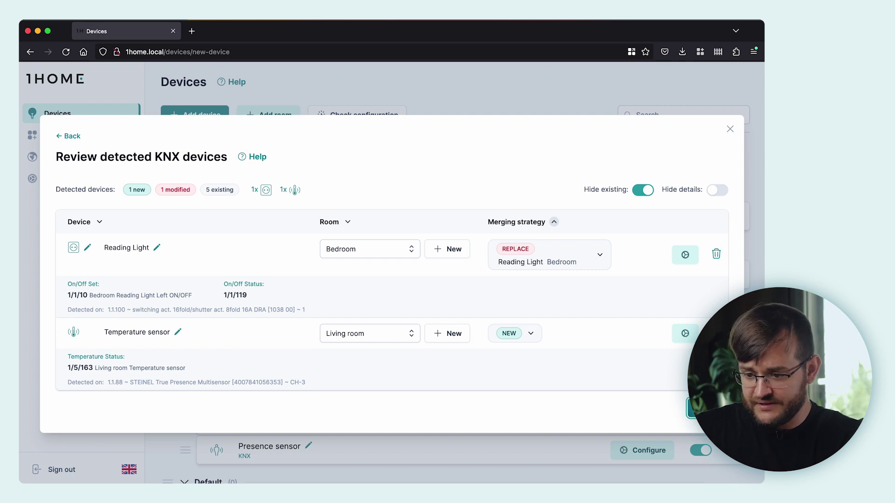
- Submit the second import, confirm the device replacement, agree to share the changes, and finish the import
{"action": "left_click", "coordinate": [695, 409]}
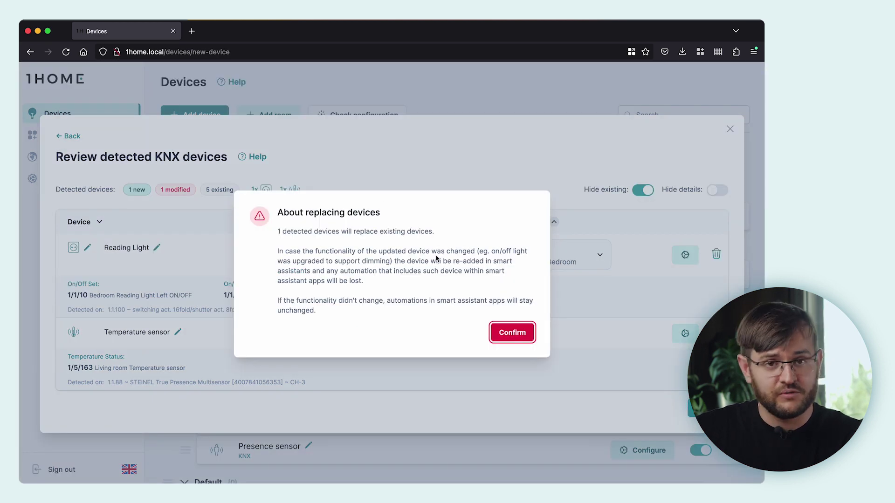
{"action": "left_click", "coordinate": [505, 333]}
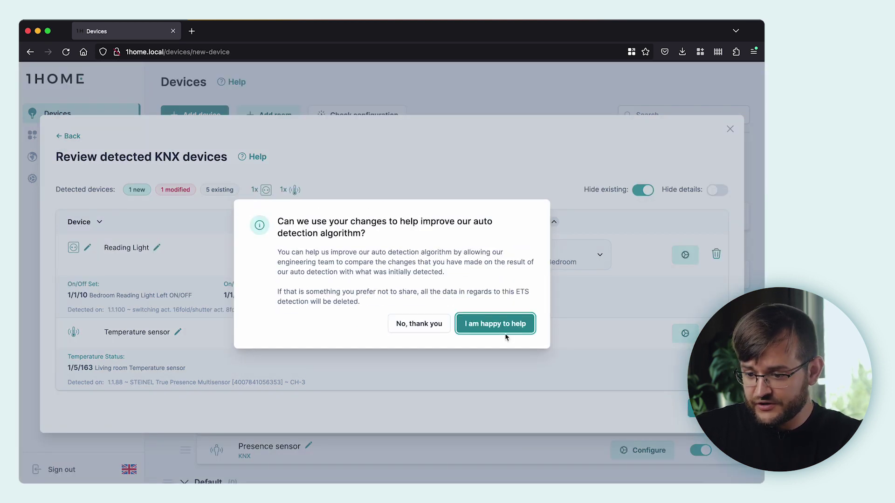
{"action": "left_click", "coordinate": [492, 326]}
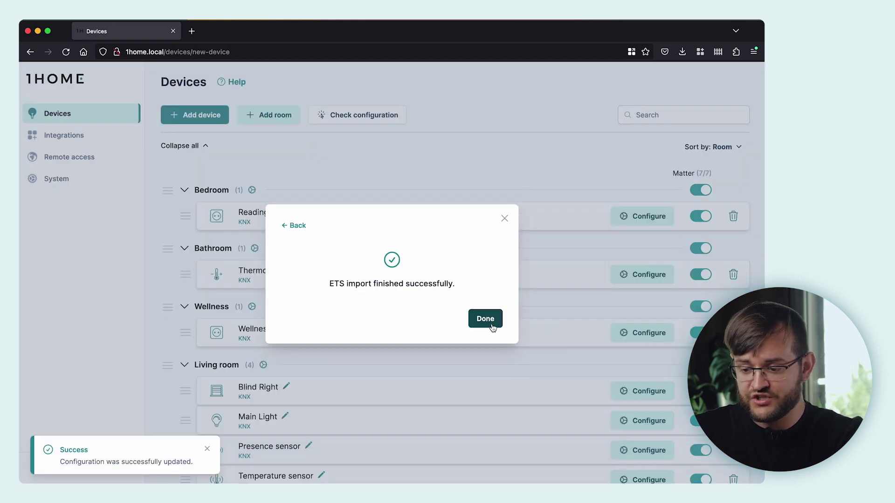
{"action": "left_click", "coordinate": [492, 328]}
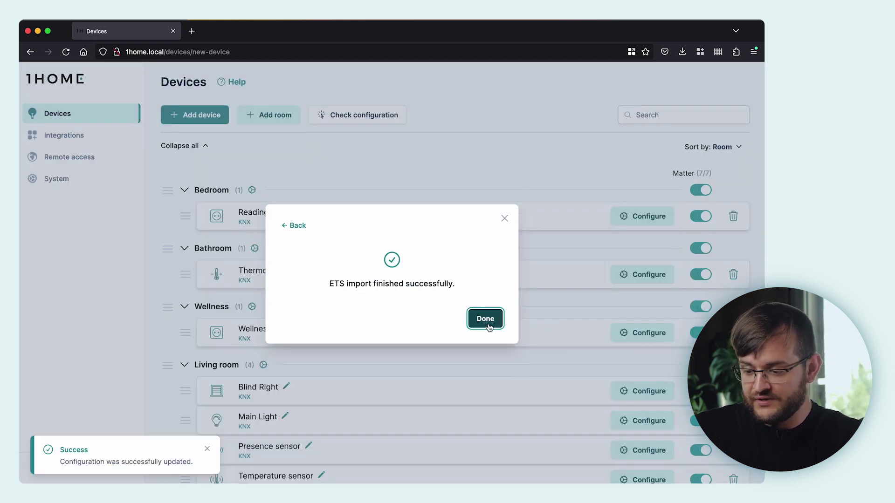
{"action": "left_click", "coordinate": [491, 327]}
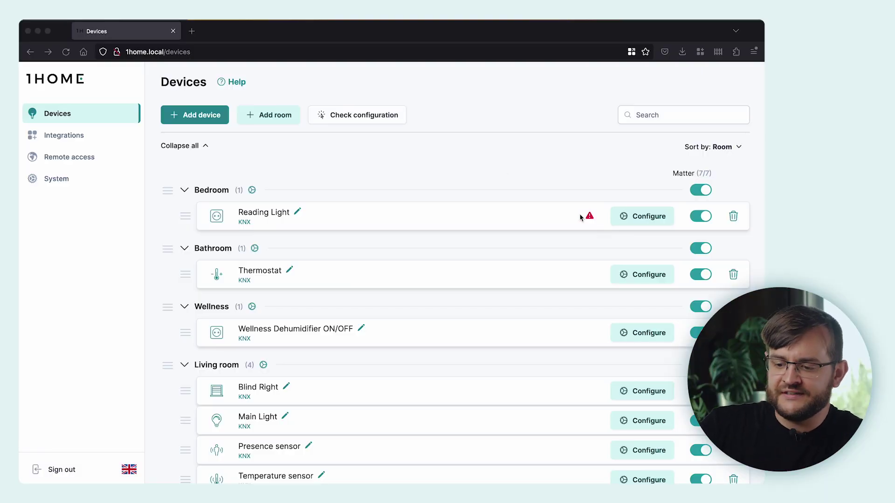
- Run the configuration check on the offline Reading Light in the Bedroom, then close its settings
{"action": "left_click", "coordinate": [642, 218]}
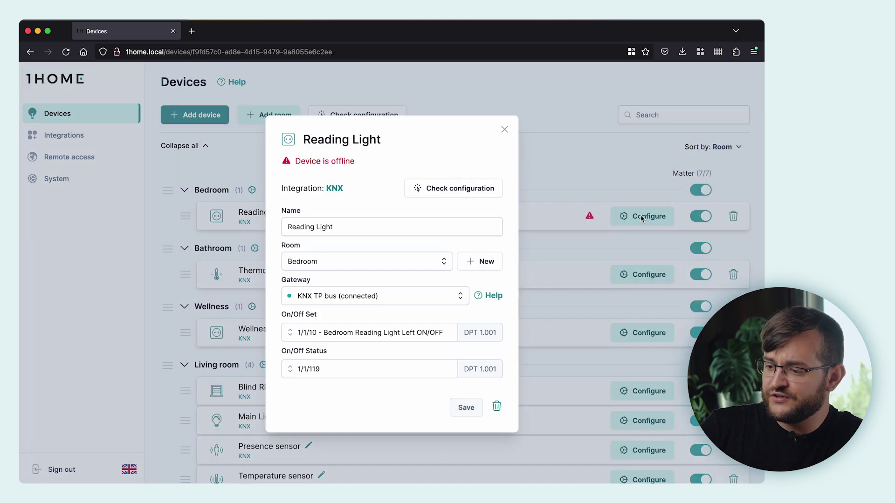
{"action": "left_click", "coordinate": [437, 190]}
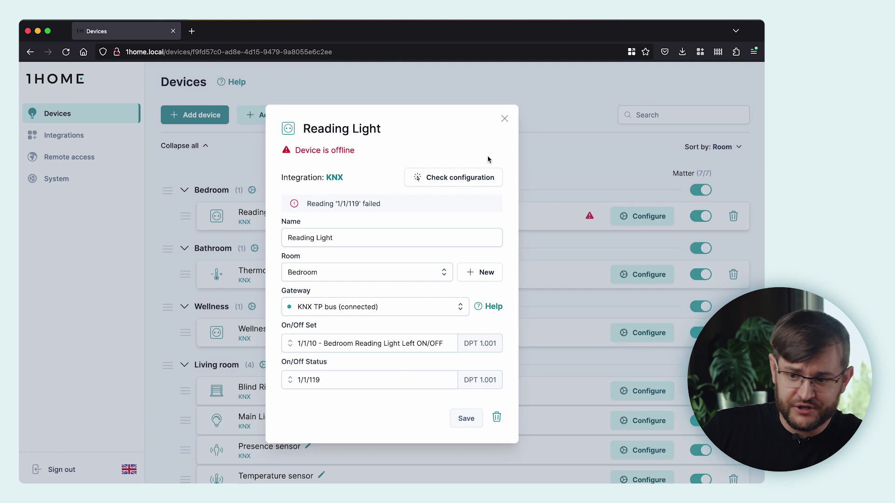
{"action": "left_click", "coordinate": [505, 118]}
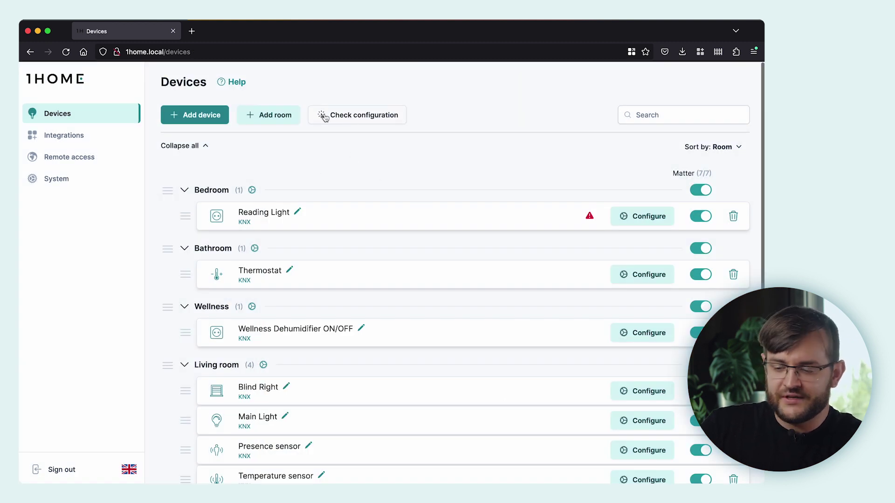
- Run the configuration check for all devices, show only issues, and expand the Reading Light's error details
{"action": "left_click", "coordinate": [350, 118]}
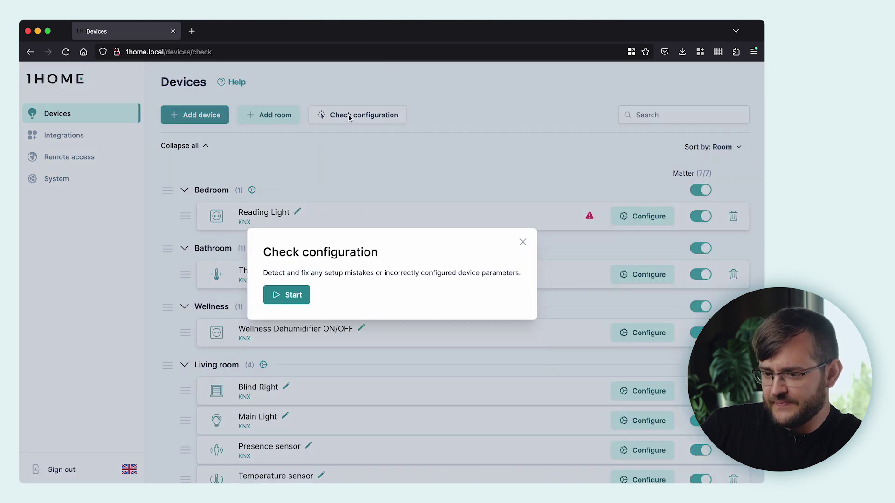
{"action": "left_click", "coordinate": [289, 296]}
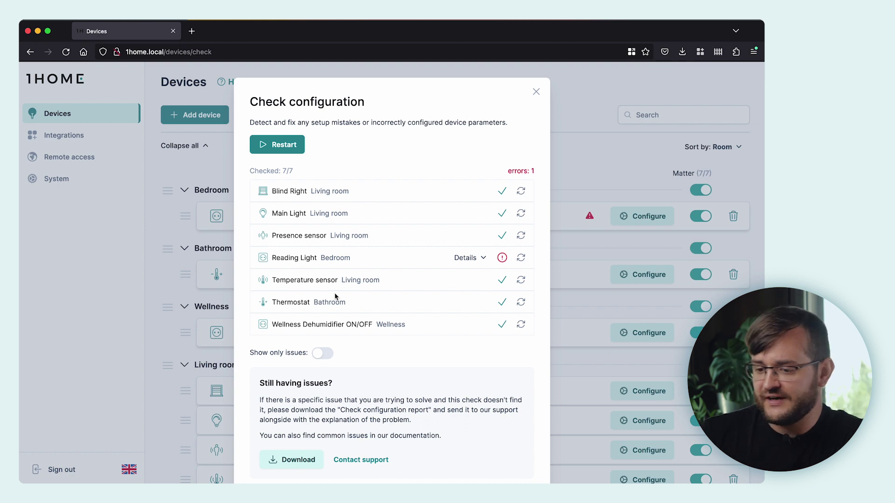
{"action": "left_click", "coordinate": [323, 353]}
{"action": "left_click", "coordinate": [469, 247]}
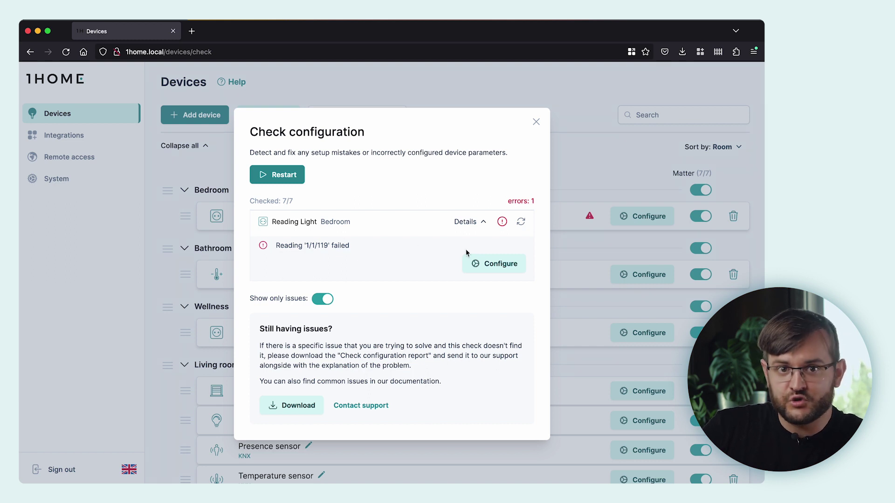
- Set the Reading Light's On/Off Status address to 1/1/11 Bedroom Reading Light Left ON/OFF STATUS and save it
{"action": "left_click", "coordinate": [480, 267]}
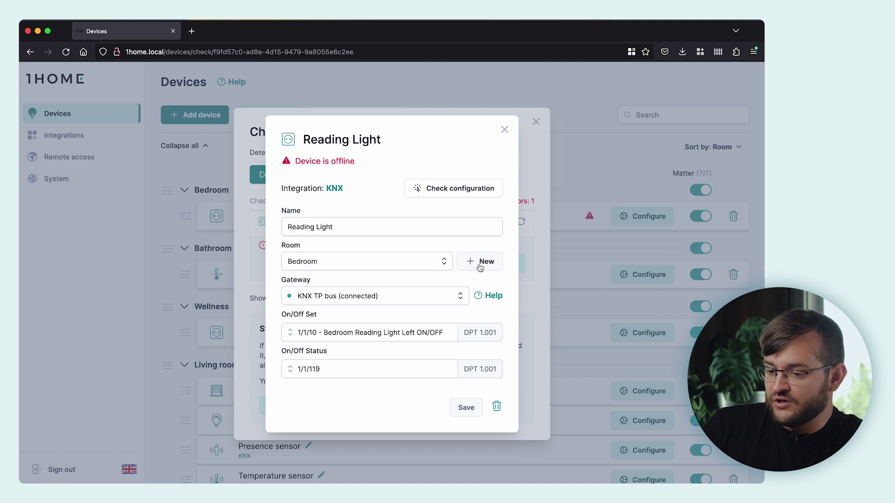
{"action": "left_click", "coordinate": [329, 365]}
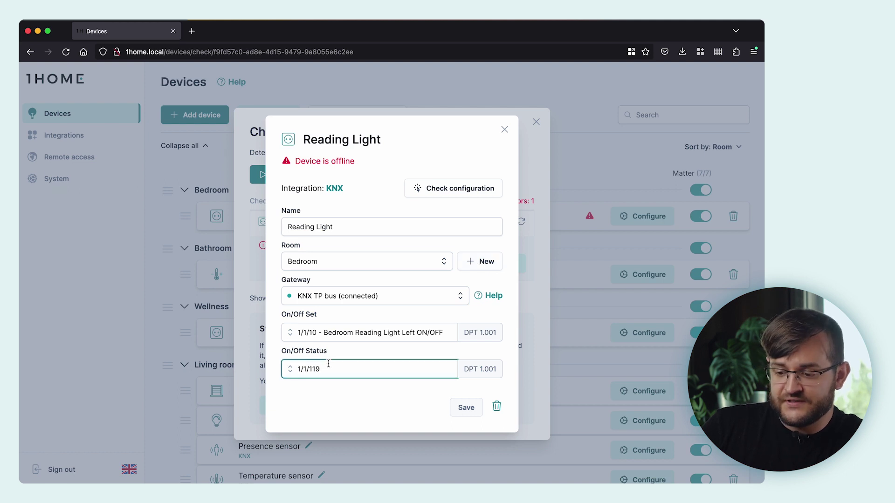
{"action": "key", "text": "BackSpace"}
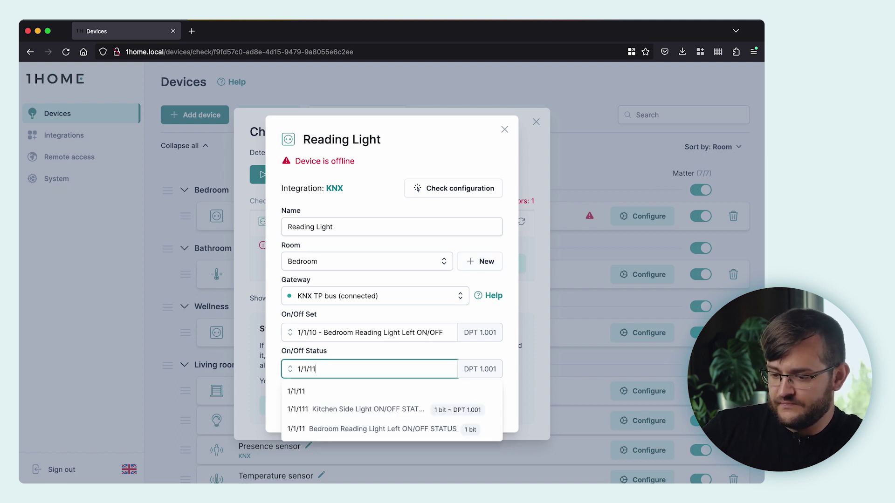
{"action": "left_click", "coordinate": [341, 429]}
{"action": "left_click", "coordinate": [465, 408]}
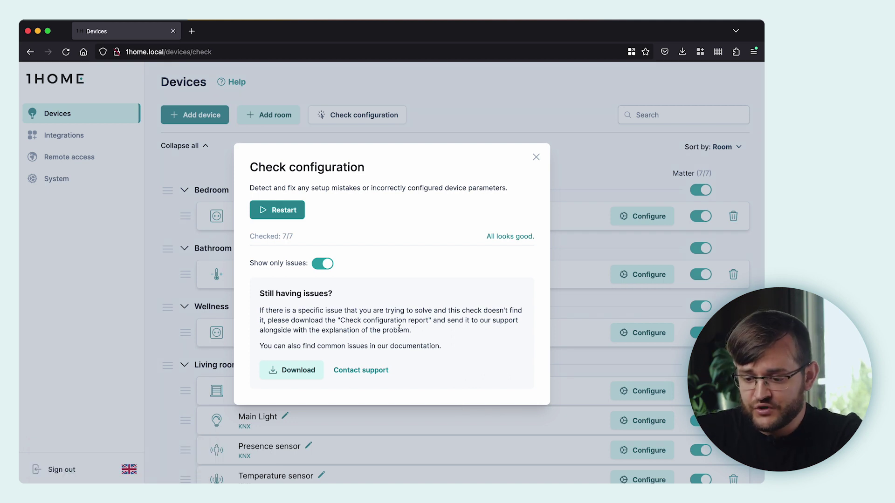
- Download the check configuration report and dismiss the browser's download list
{"action": "left_click", "coordinate": [293, 370]}
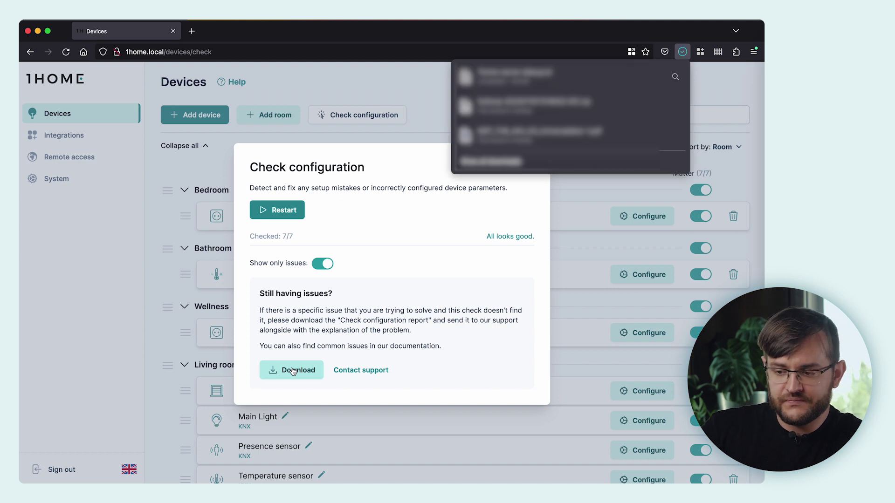
{"action": "left_click", "coordinate": [417, 262]}
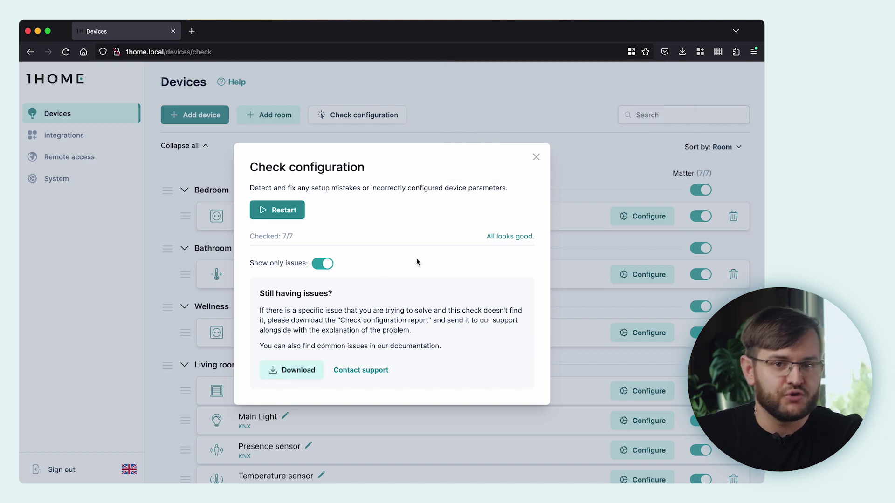